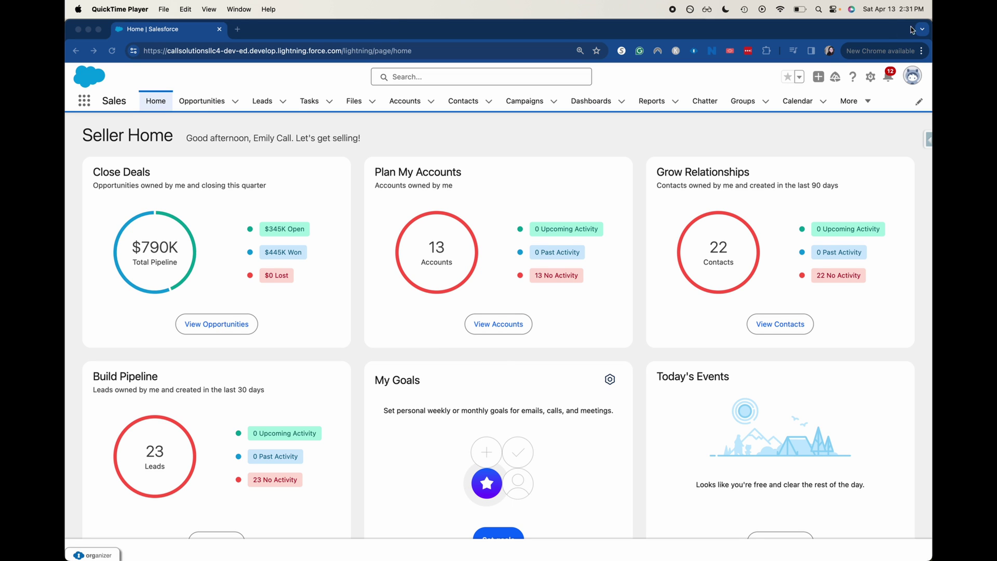
# - Open Setup's Object Manager and go to the Case object's Buttons, Links, and Actions page
pyautogui.click(871, 75)
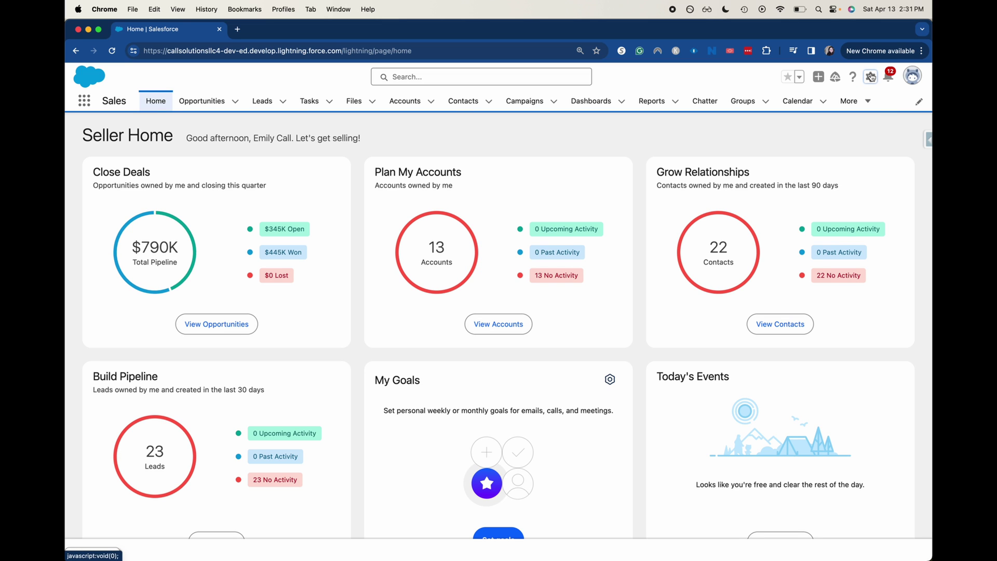
pyautogui.click(870, 76)
pyautogui.click(836, 117)
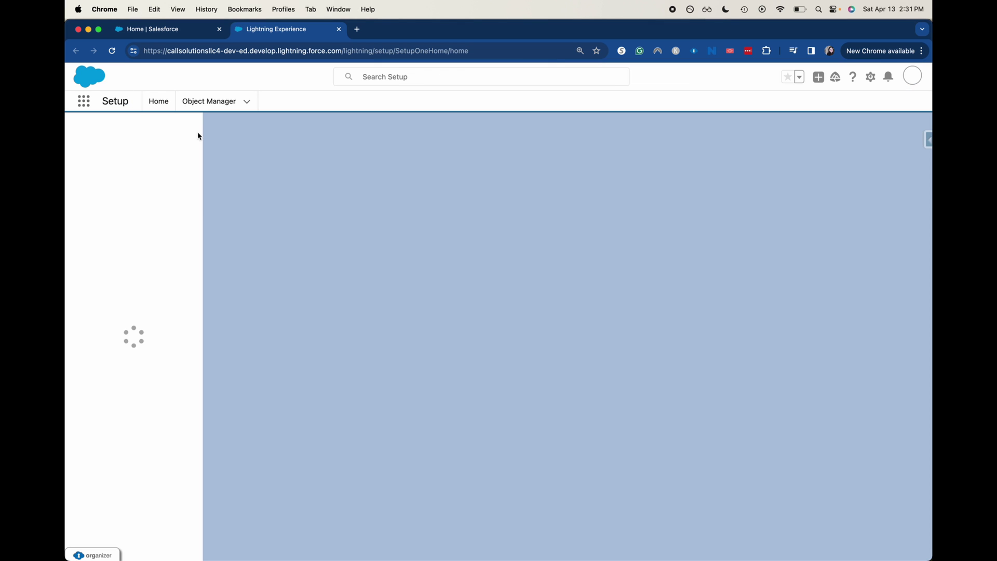
pyautogui.click(209, 100)
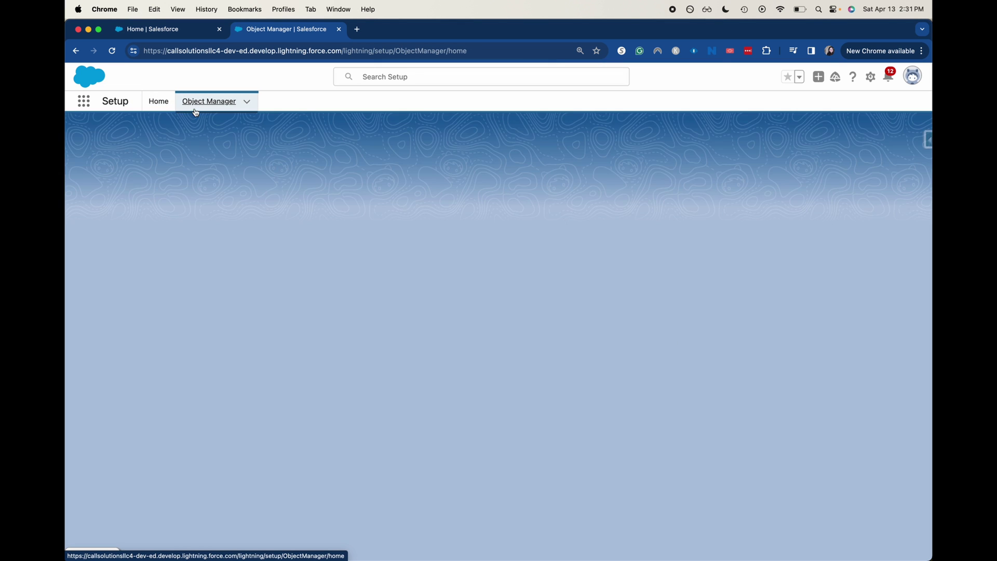
pyautogui.scroll(-10, 321, 503)
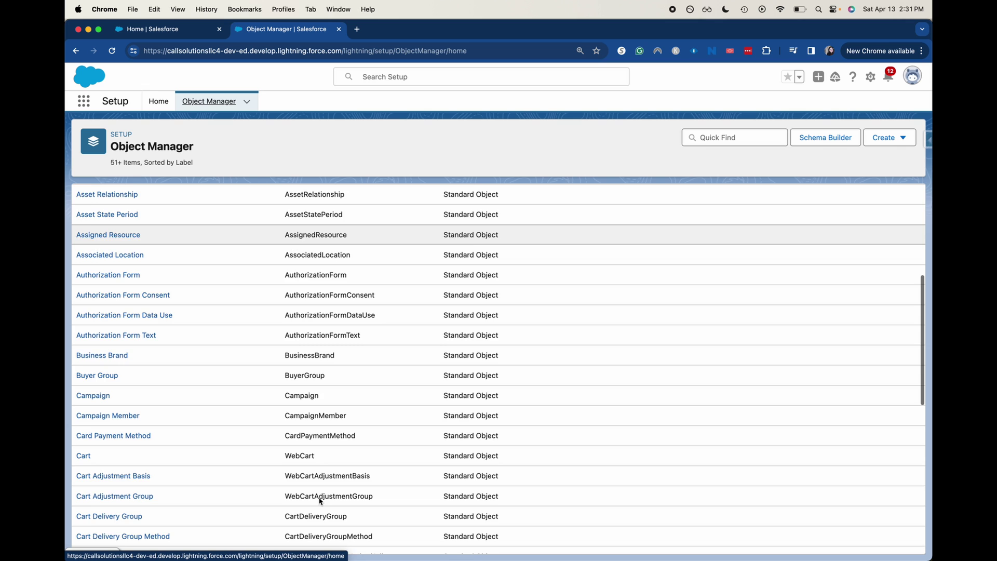
pyautogui.scroll(-3, 319, 501)
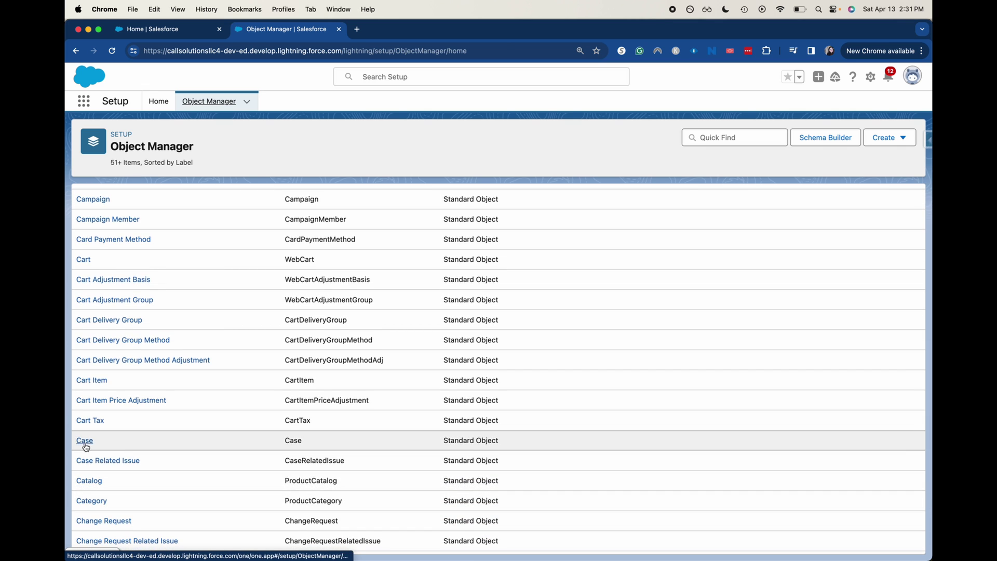
pyautogui.click(86, 445)
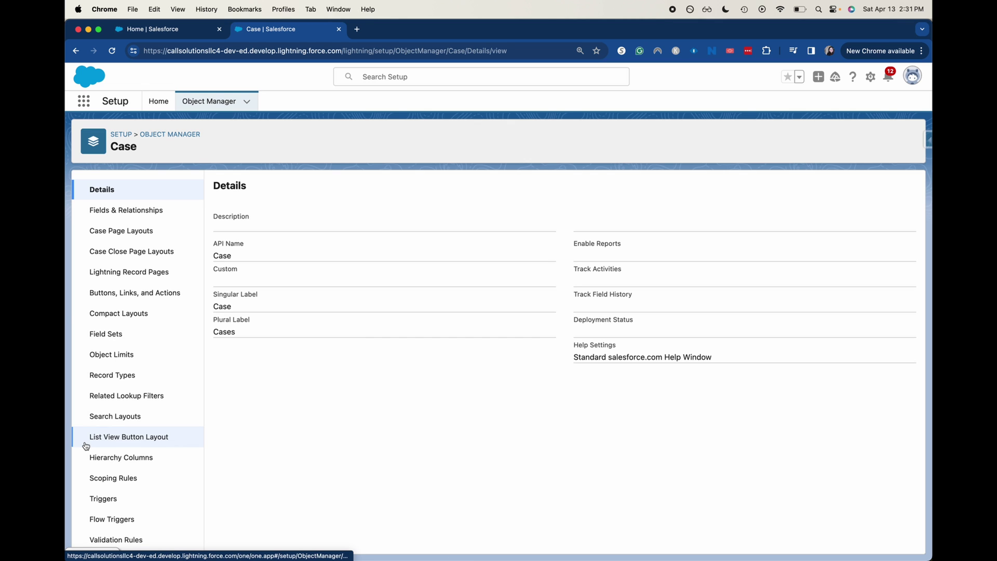
pyautogui.click(132, 290)
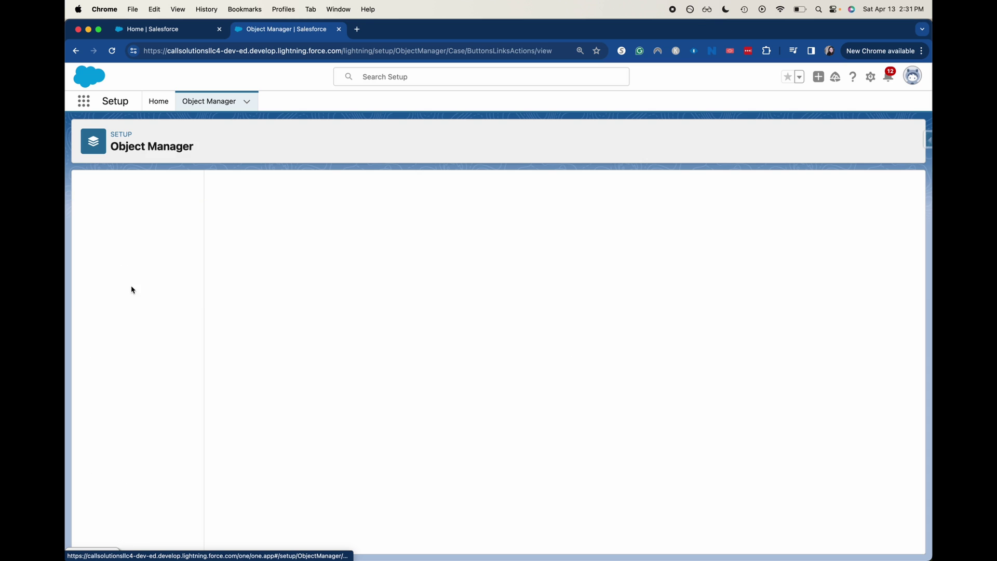
# - Define a Case Update a Record action: Change Status label, name 'Change Status', message 'Updated cases'
pyautogui.click(805, 188)
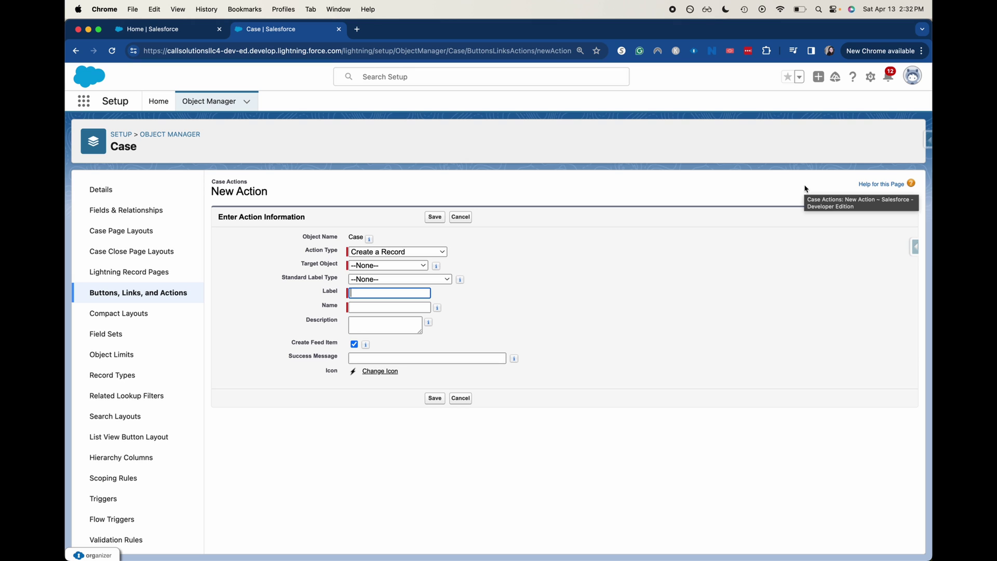
pyautogui.click(393, 254)
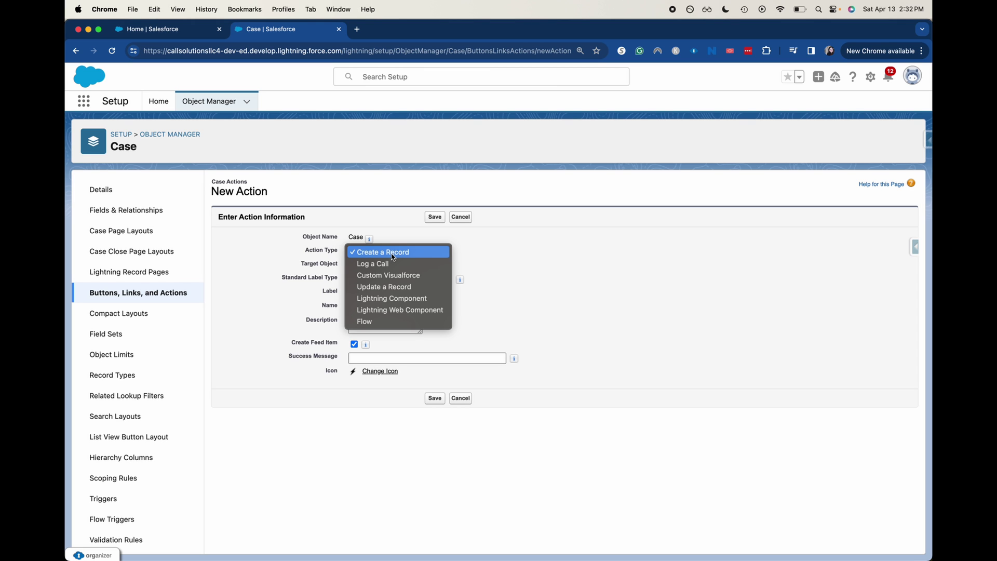
pyautogui.click(386, 287)
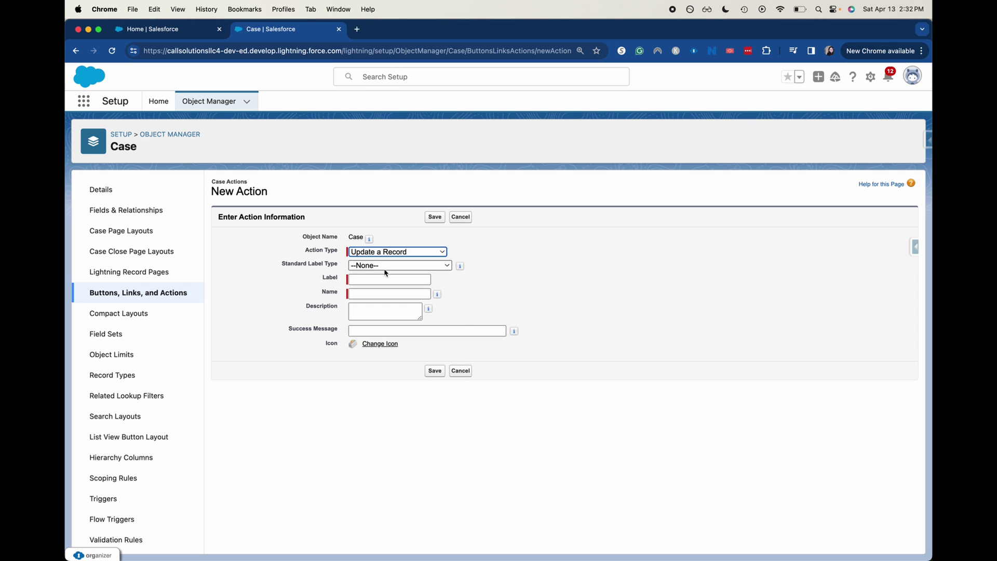
pyautogui.click(385, 266)
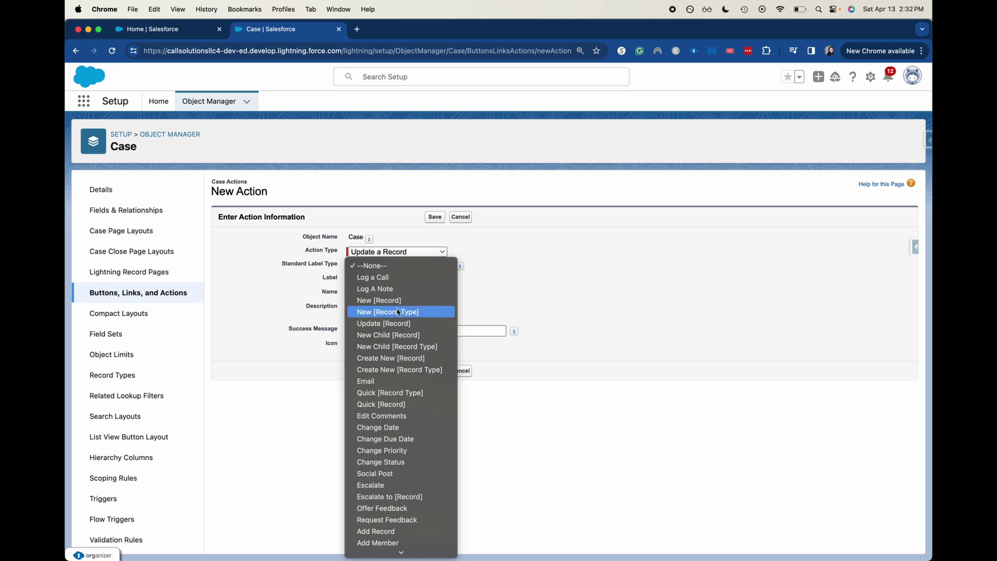
pyautogui.click(419, 463)
pyautogui.click(368, 278)
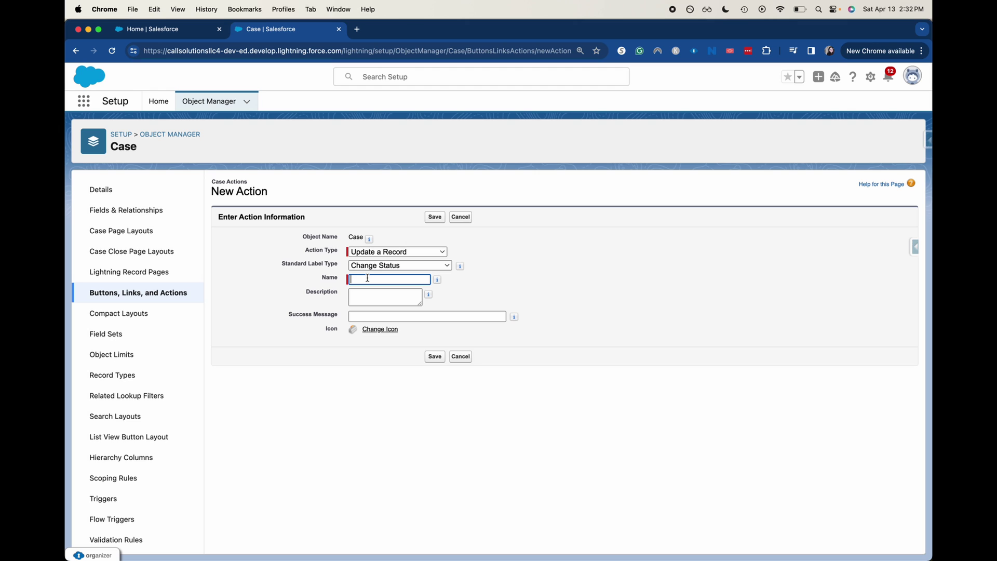
pyautogui.write('Change Status')
pyautogui.click(362, 315)
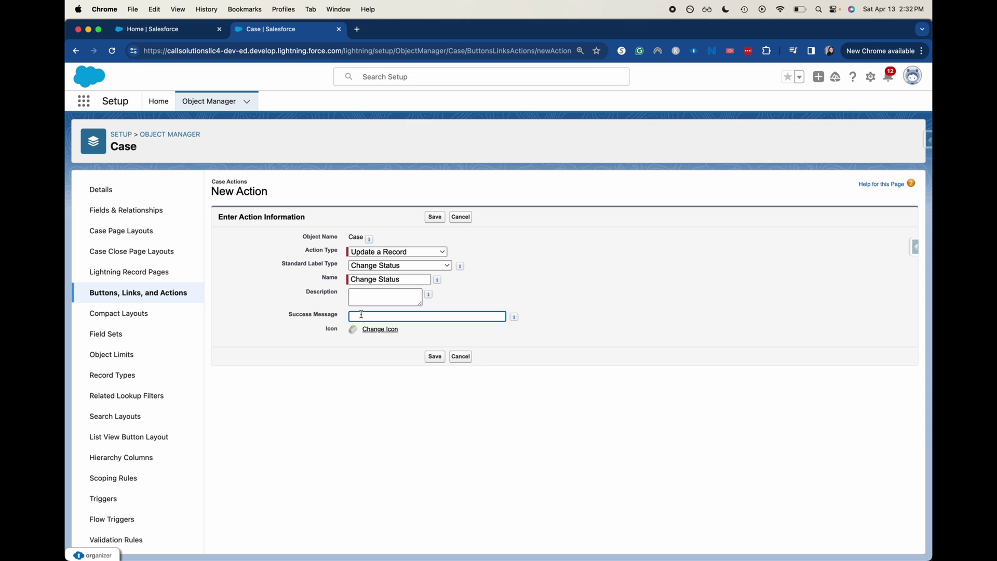
pyautogui.write('Updated cases')
pyautogui.click(371, 341)
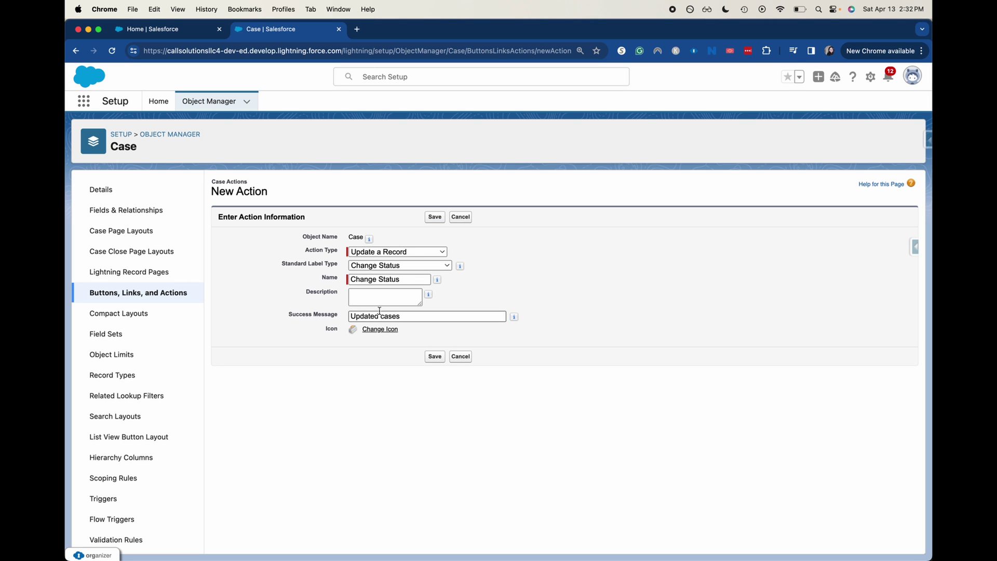
# - Save the action, fixing the name error by renaming it to Change_Status
pyautogui.click(432, 357)
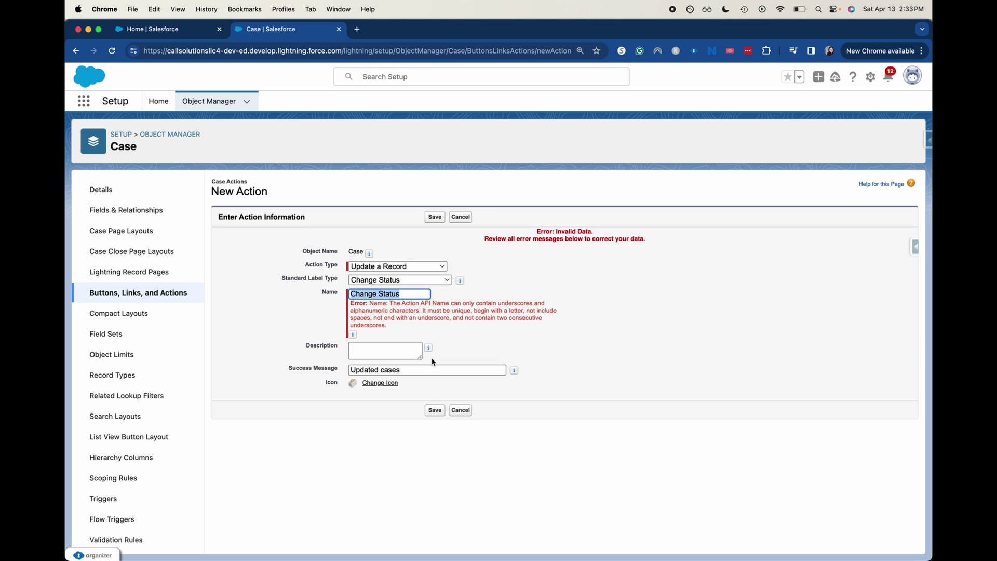
pyautogui.press('Left')
pyautogui.press('Right')
pyautogui.press('Right')
pyautogui.press('Right')
pyautogui.press('Right')
pyautogui.press('Right')
pyautogui.press('Right')
pyautogui.press('Right')
pyautogui.press('BackSpace')
pyautogui.write('_')
pyautogui.click(589, 359)
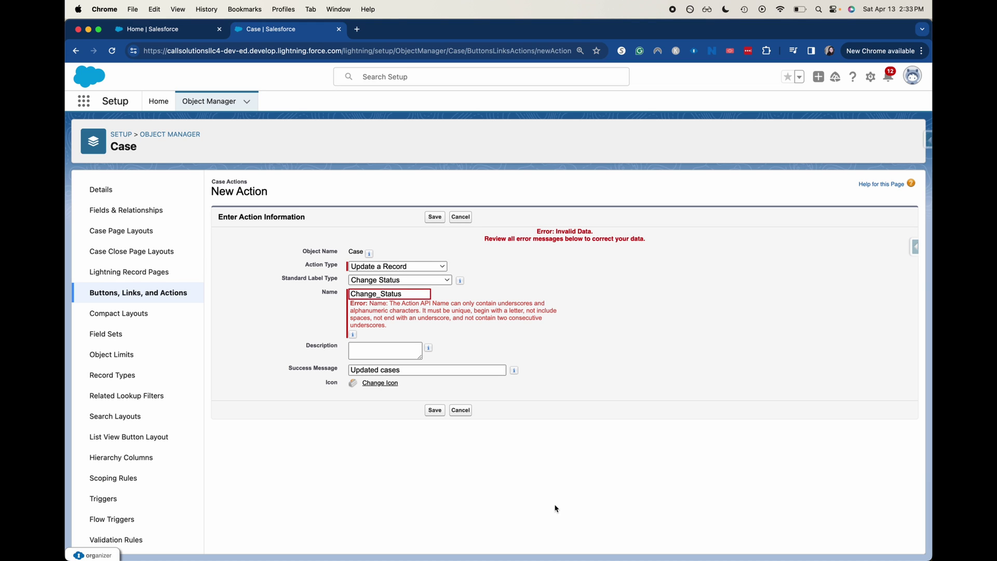
pyautogui.click(429, 410)
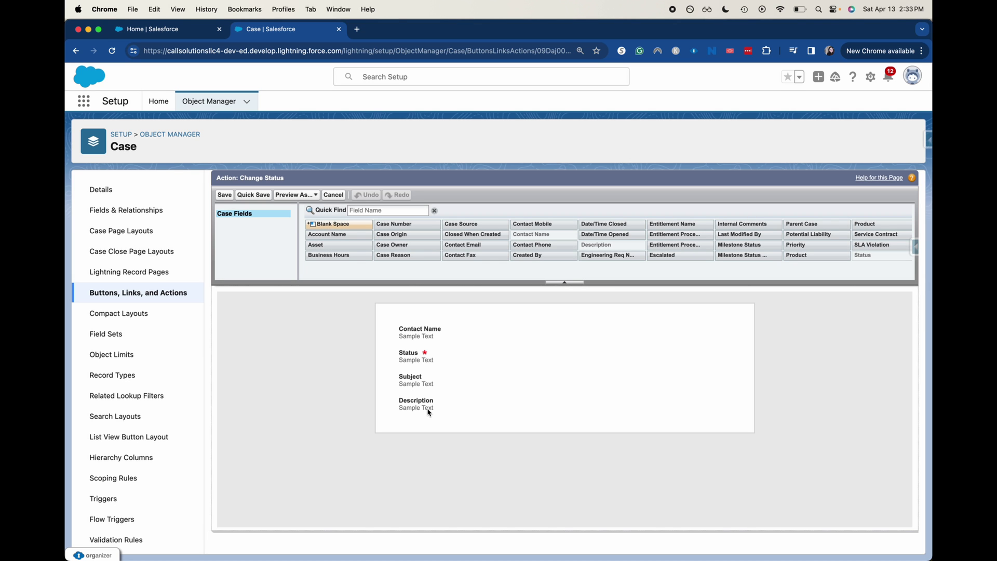
# - Save the Change Status action's field layout to reach its detail page
pyautogui.click(223, 201)
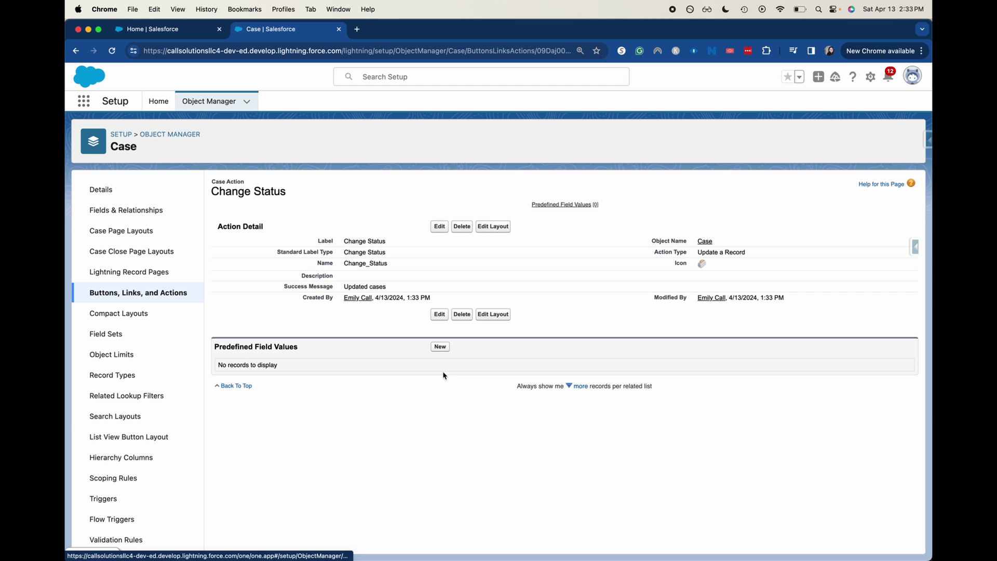
pyautogui.click(392, 412)
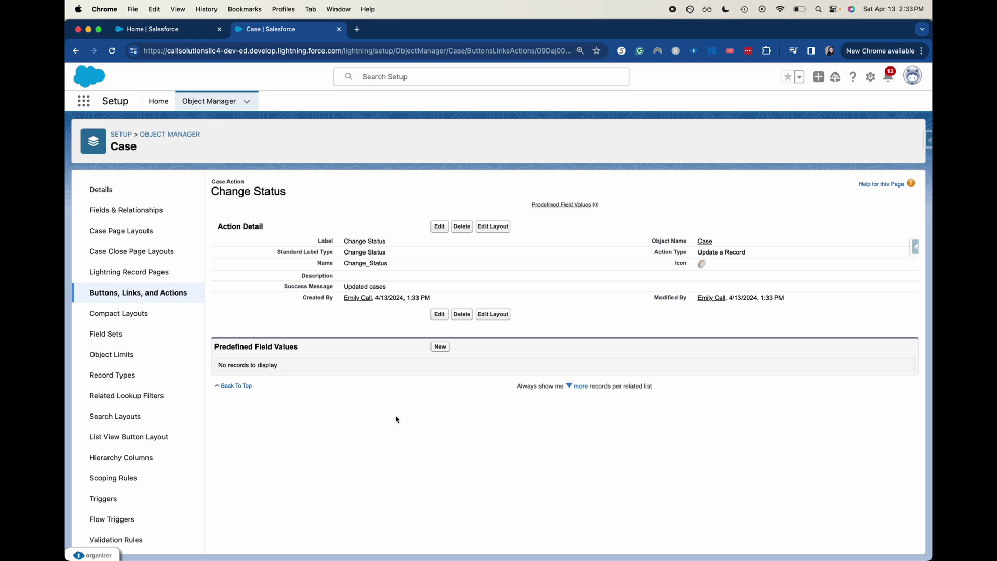
# - Find the Contact object in Object Manager and open its Contact Layout page layout
pyautogui.click(187, 112)
pyautogui.click(739, 138)
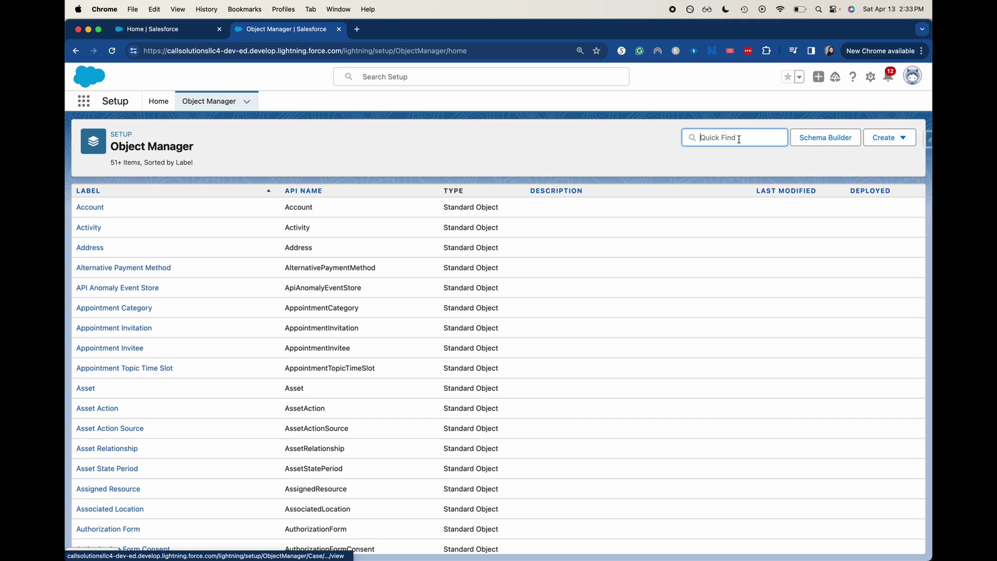
pyautogui.write('contac')
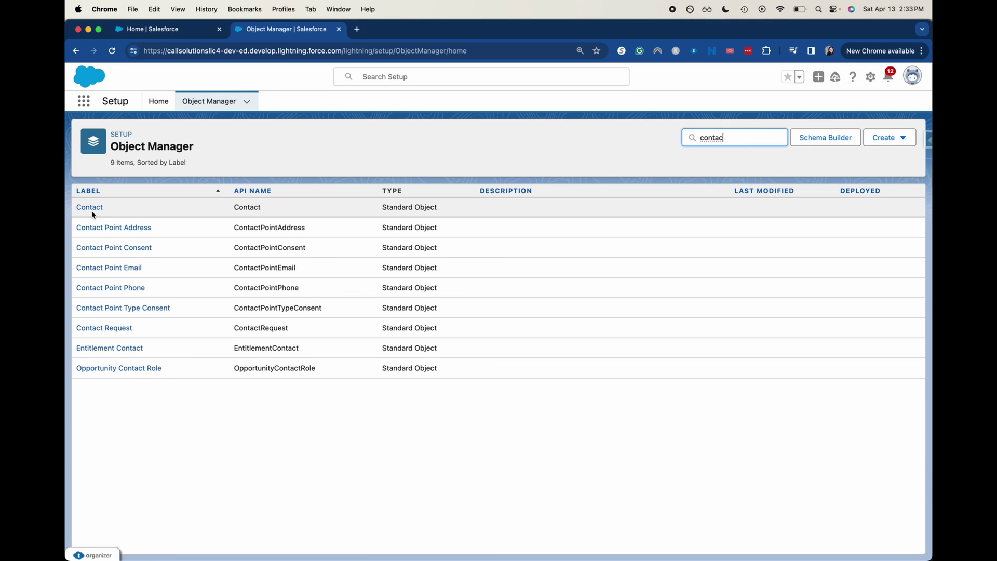
pyautogui.click(93, 213)
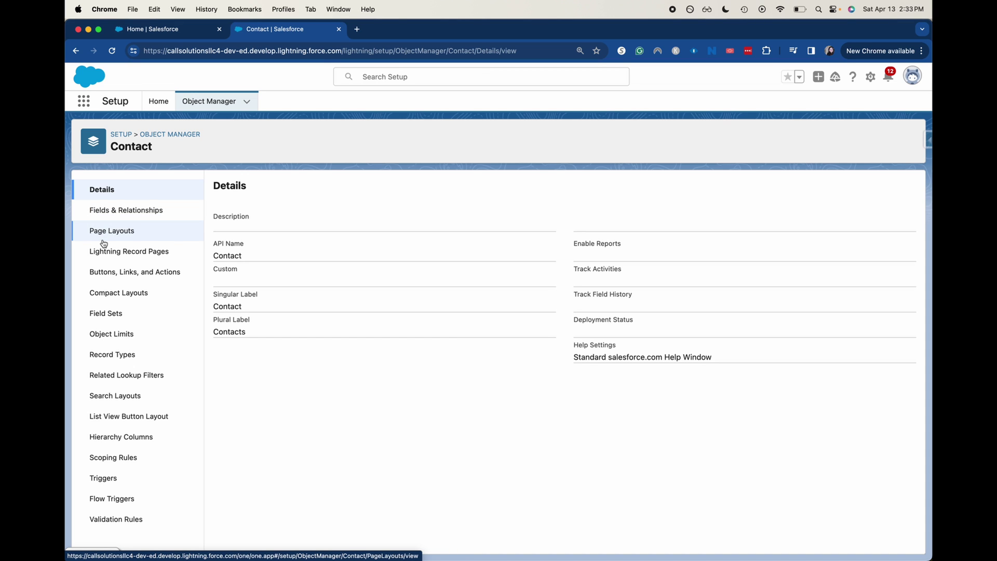
pyautogui.click(167, 237)
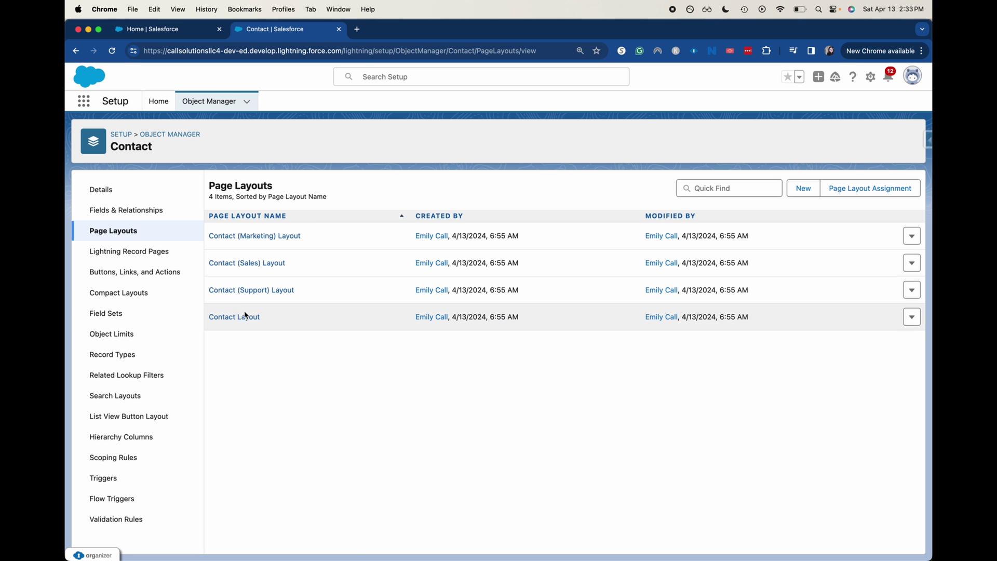
pyautogui.click(238, 318)
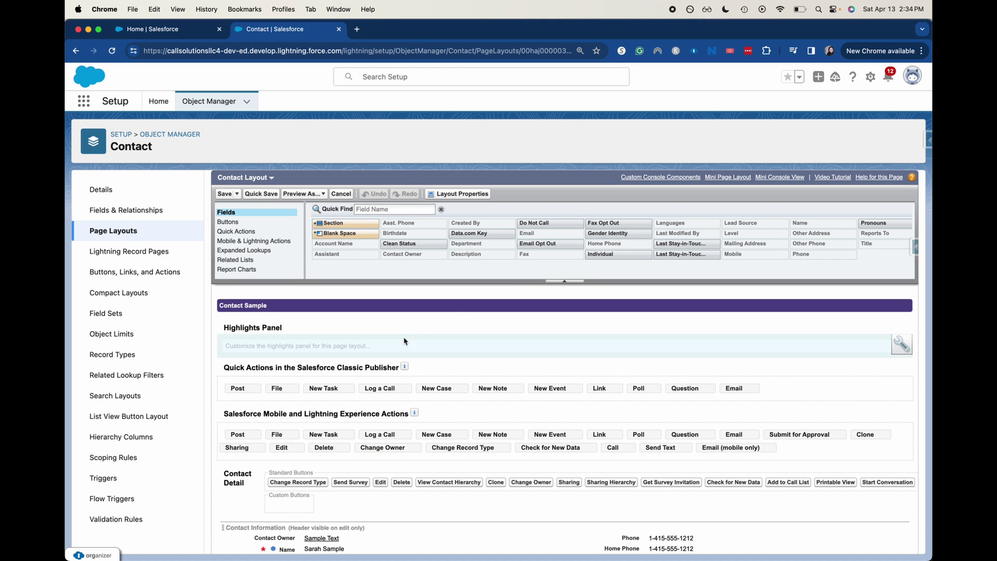
# - Show the Quick Actions palette and scroll the layout down to the Cases related list
pyautogui.click(269, 231)
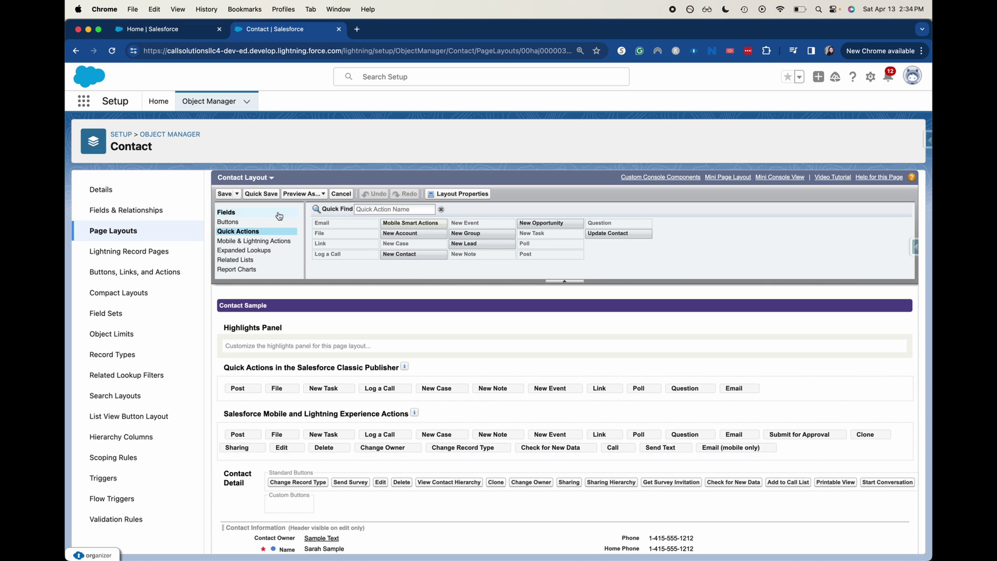
pyautogui.scroll(-5, 357, 373)
pyautogui.scroll(-10, 357, 372)
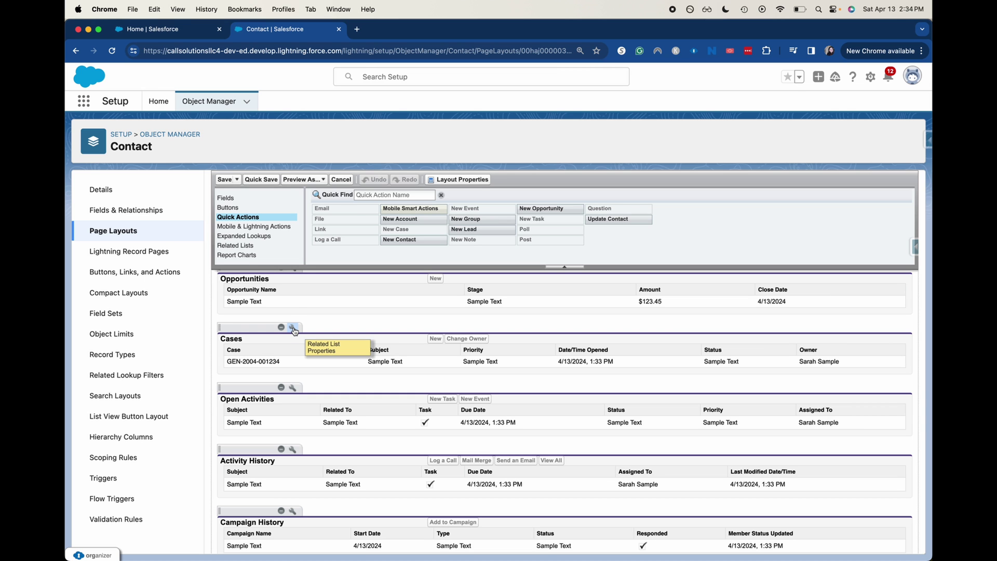
# - Add Change Status to the Cases related list's action buttons and apply the change
pyautogui.click(293, 329)
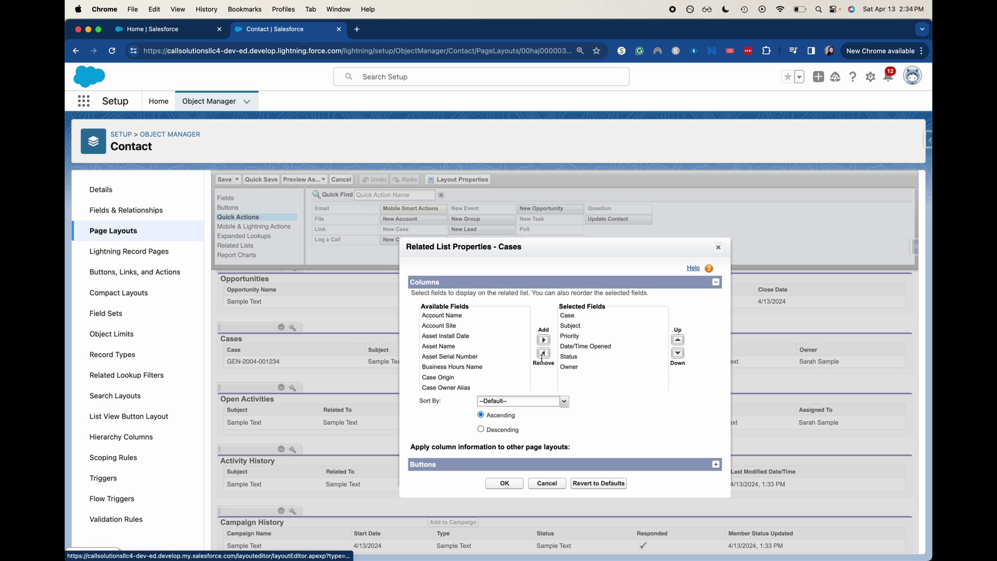
pyautogui.scroll(-3, 591, 405)
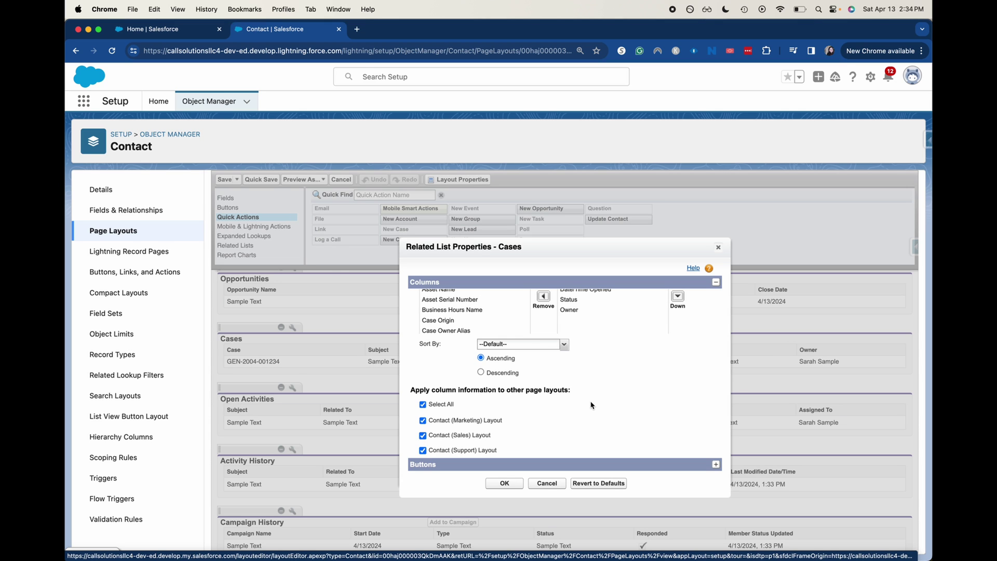
pyautogui.click(716, 464)
pyautogui.scroll(-1, 577, 310)
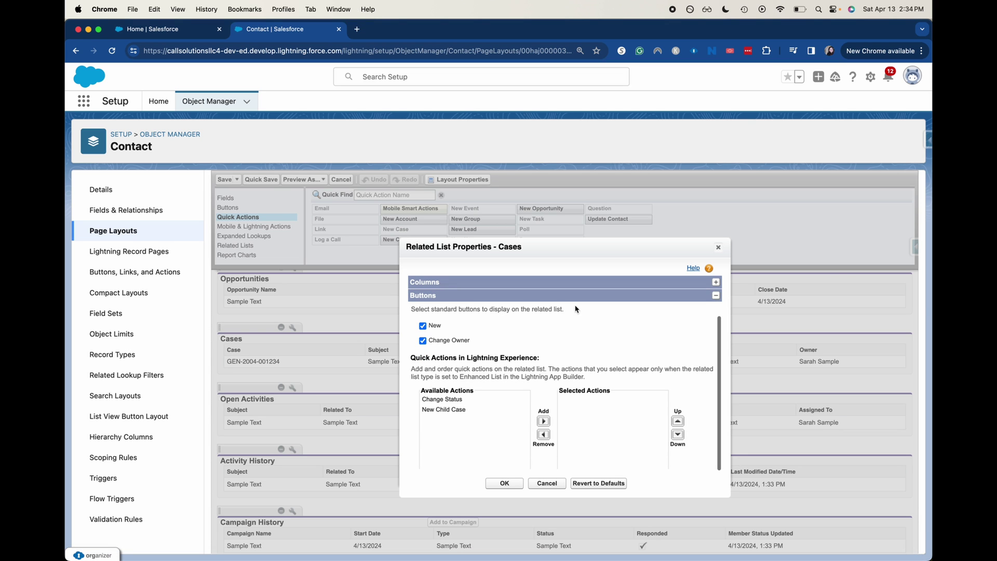
pyautogui.click(470, 401)
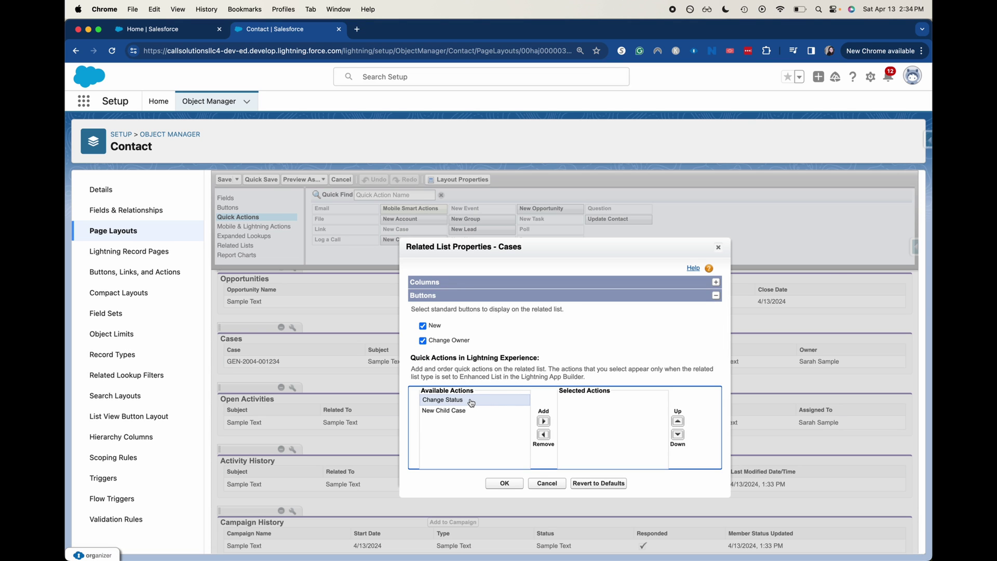
pyautogui.click(543, 422)
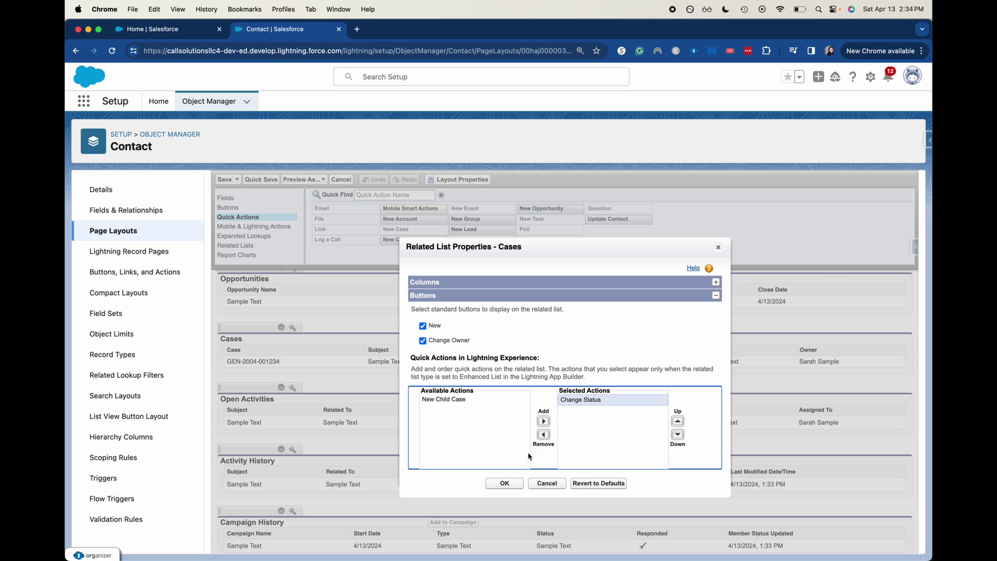
pyautogui.click(503, 483)
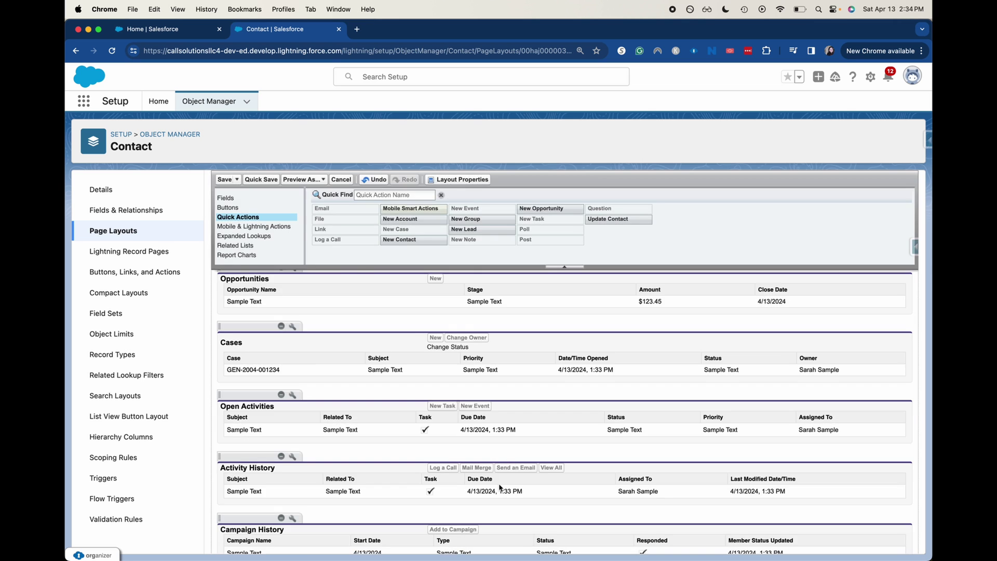
# - Save the Contact Layout, then return to the Seller Home tab and refresh it
pyautogui.click(226, 180)
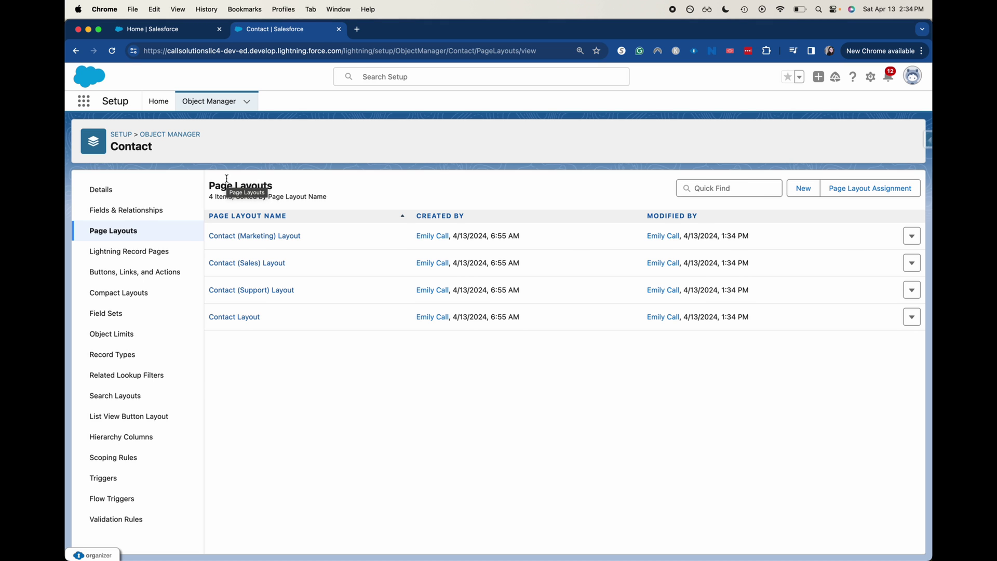
pyautogui.press('super+1')
pyautogui.press('super+r')
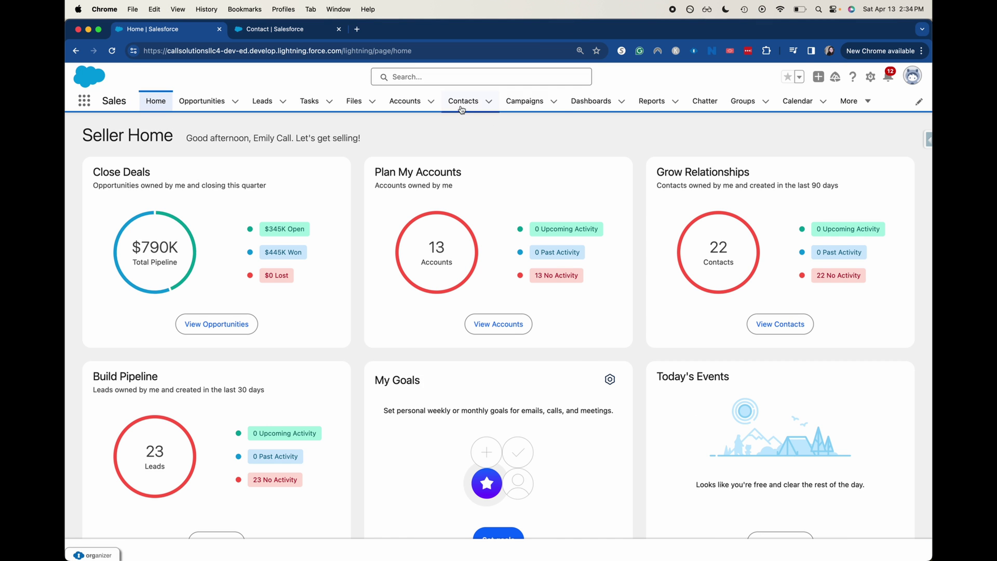
# - From the Contacts tab, open the record of a contact that has two cases
pyautogui.click(461, 108)
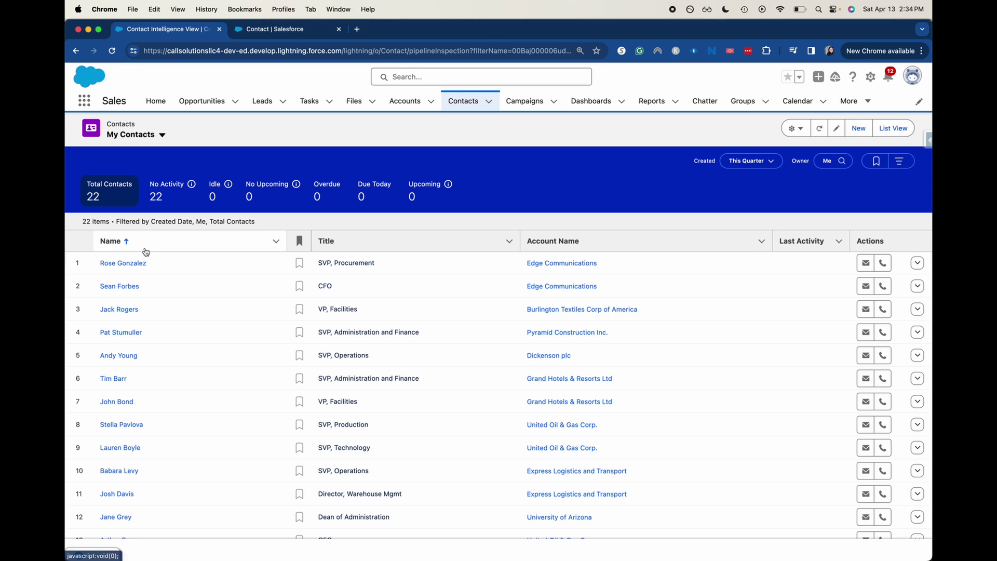
pyautogui.click(139, 264)
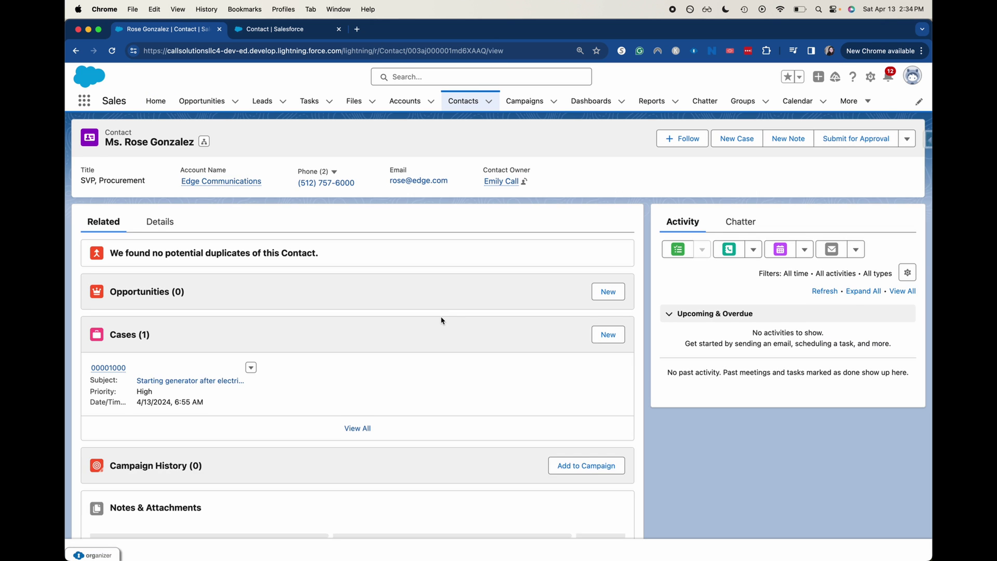
pyautogui.scroll(-2, 441, 321)
pyautogui.hscroll(-5, 251, 253)
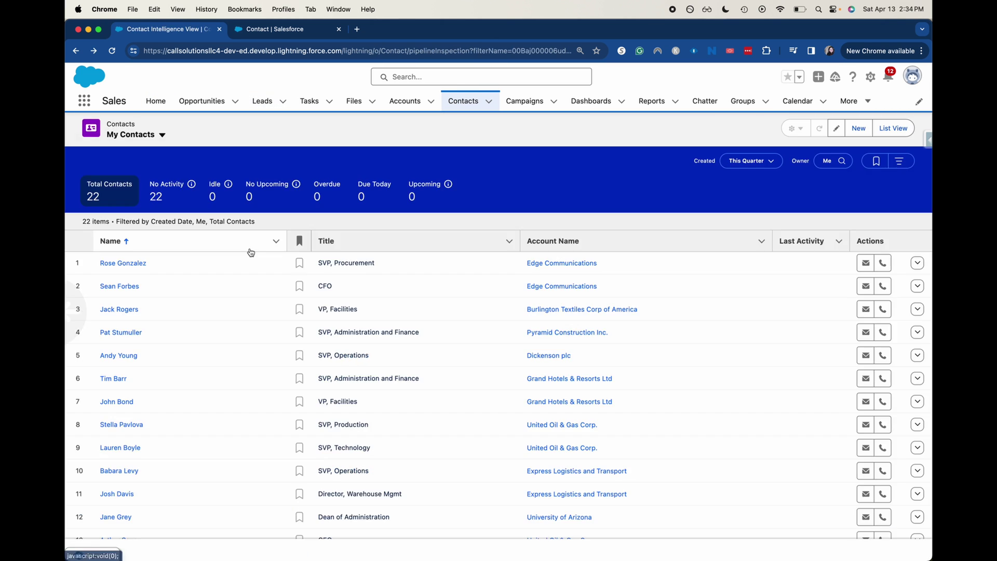
pyautogui.click(116, 309)
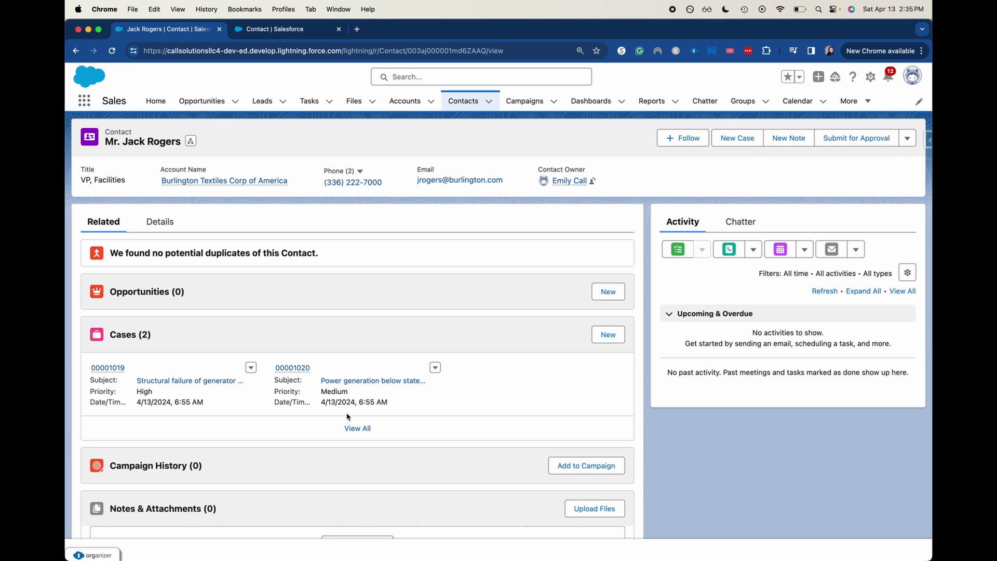
# - Open that contact's full Cases list, select both cases, and launch Change Status
pyautogui.click(126, 335)
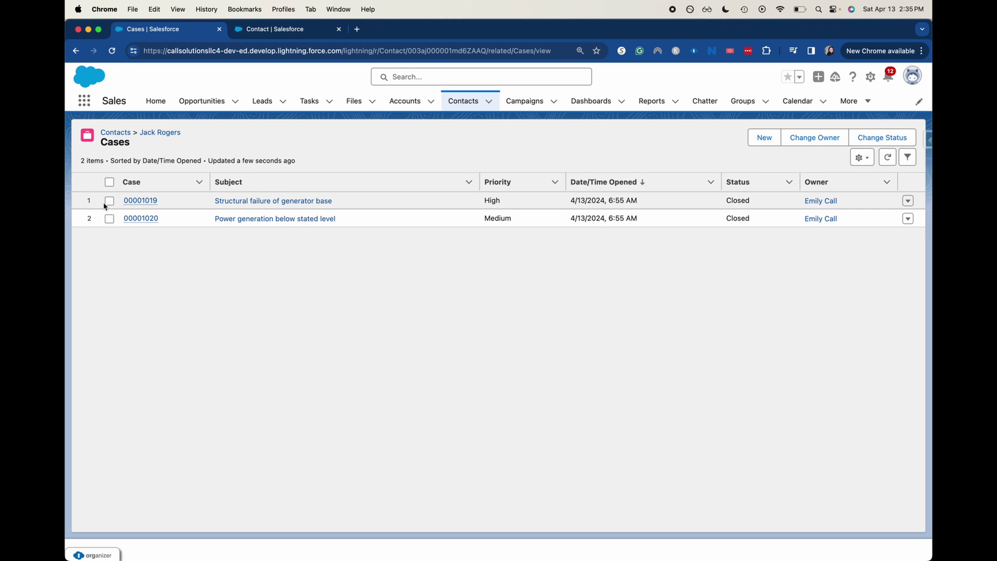
pyautogui.click(109, 183)
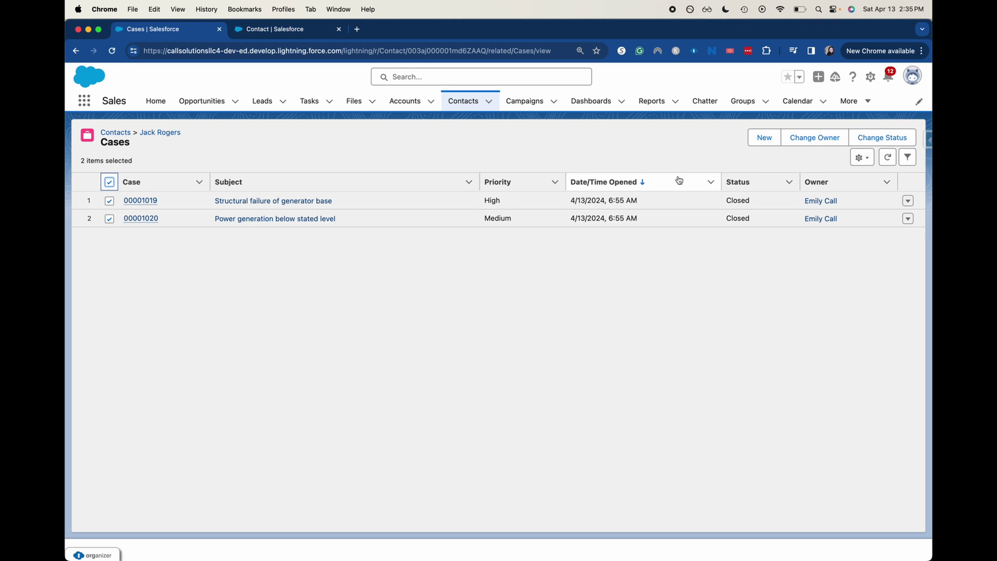
pyautogui.click(871, 139)
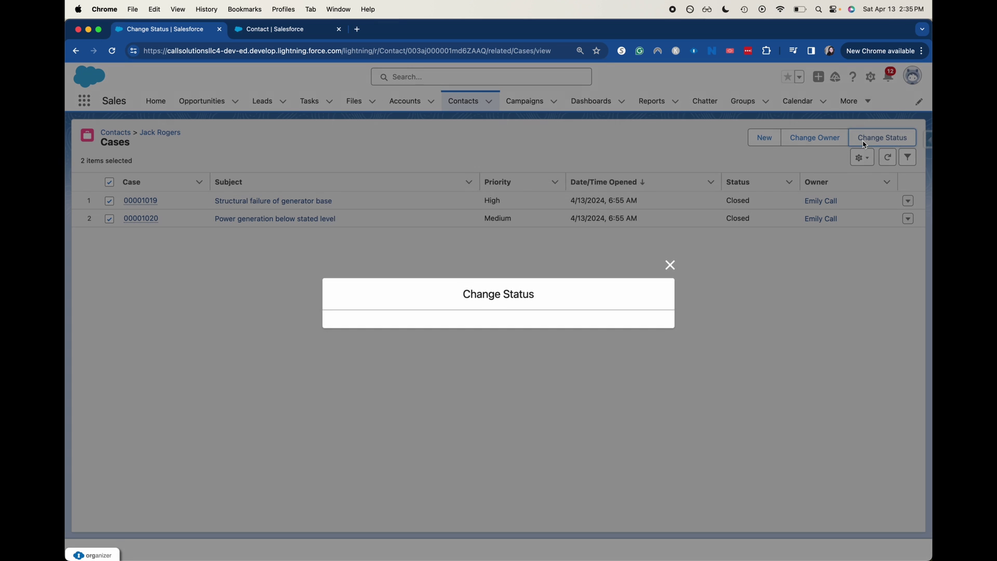
# - Set both cases' Status to Working, save, and confirm the update
pyautogui.click(541, 271)
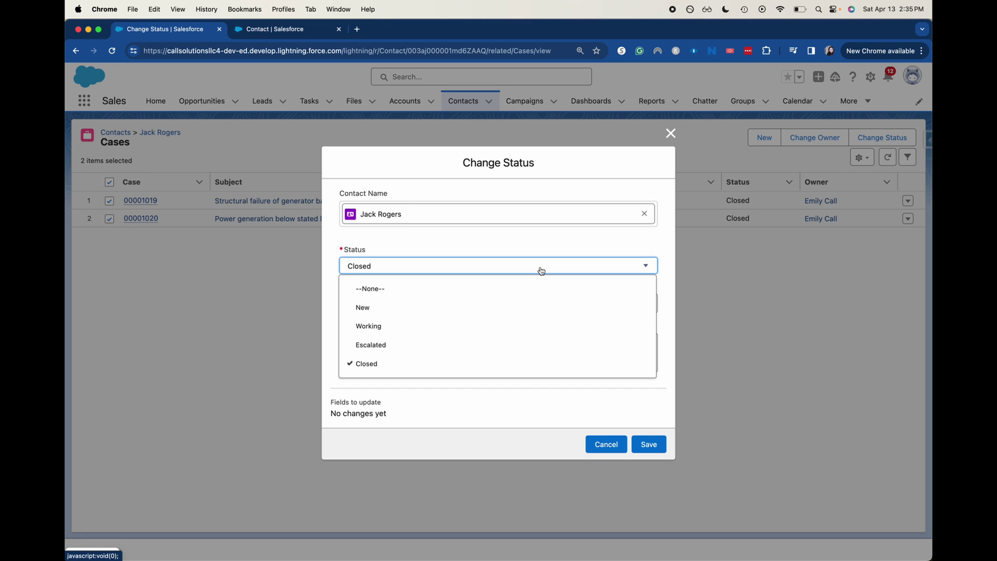
pyautogui.click(582, 332)
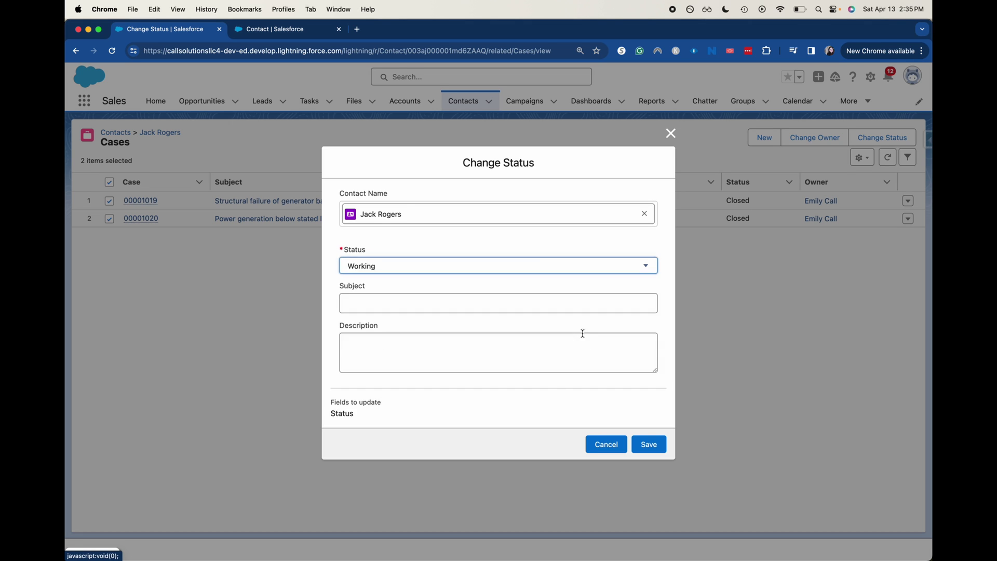
pyautogui.click(650, 443)
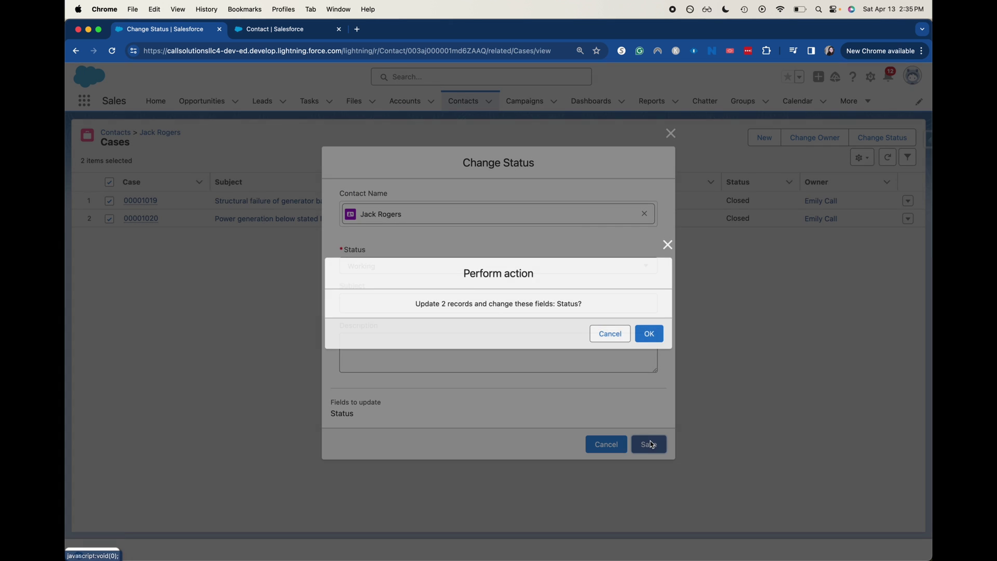
pyautogui.click(647, 335)
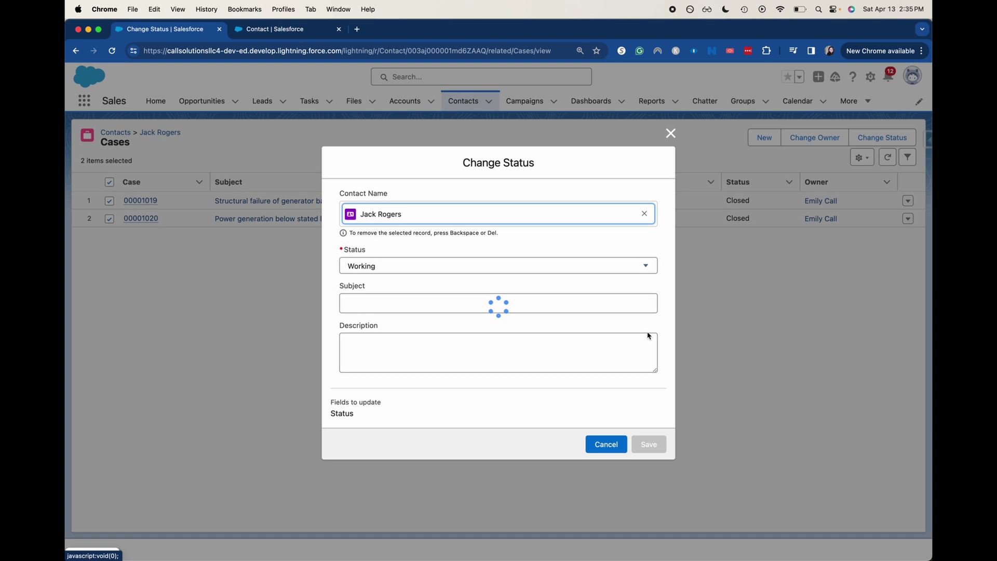